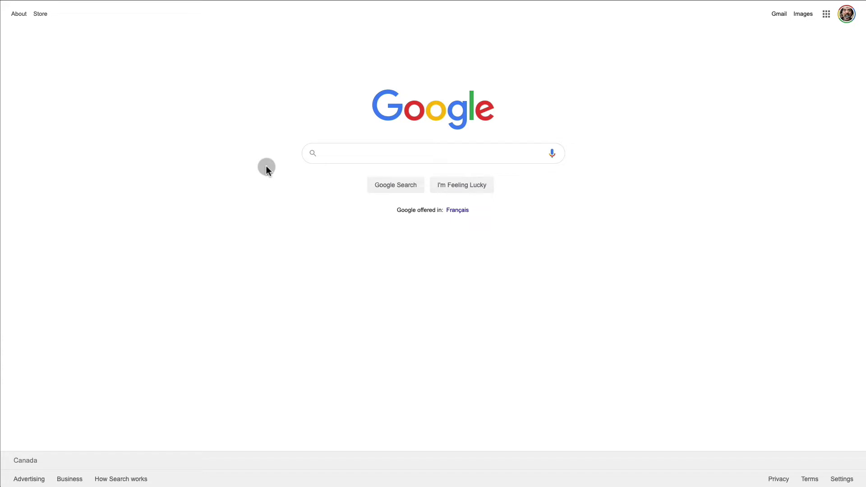
- Search Google for "google trends" and open the Google Trends website from the results
{"action": "type", "text": "google tre"}
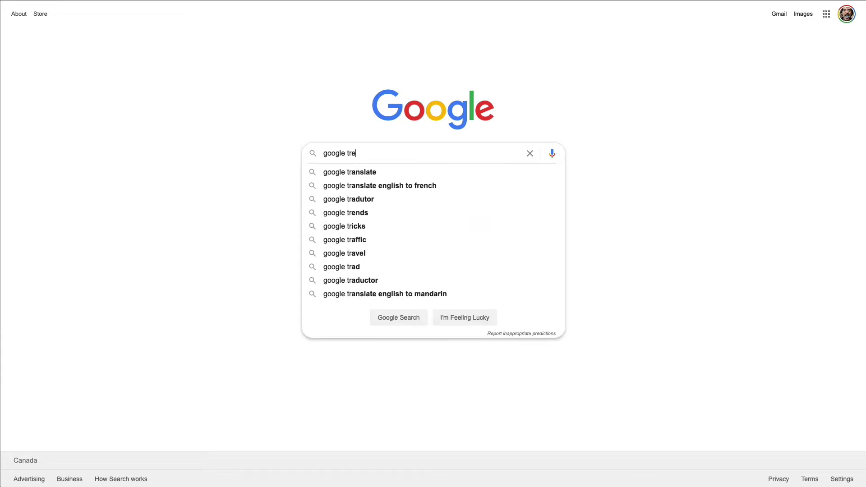
{"action": "type", "text": "nds"}
{"action": "key", "text": "Return"}
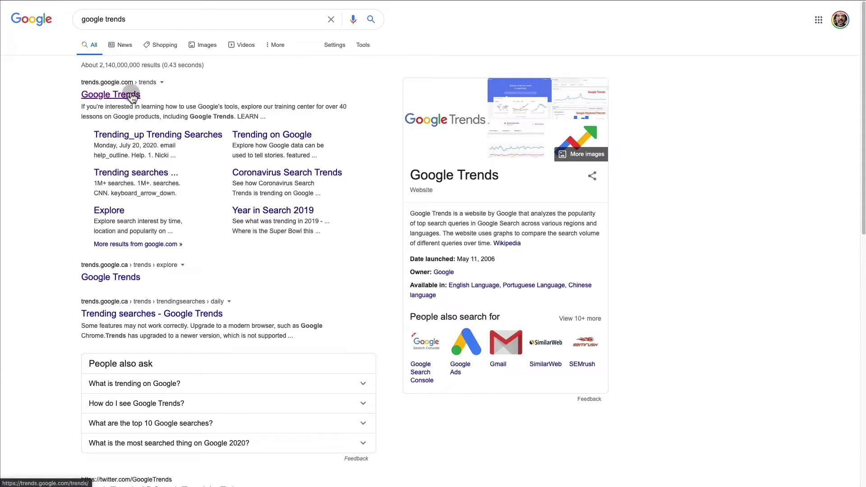
{"action": "left_click", "coordinate": [132, 95]}
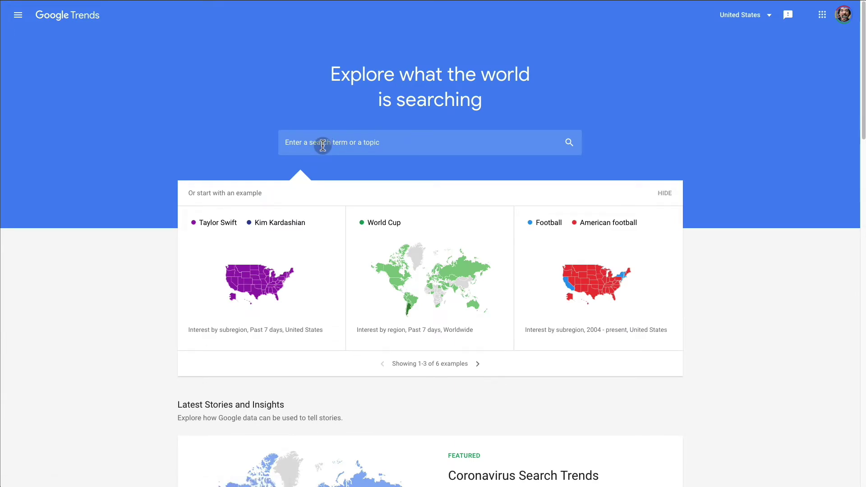
- Explore search interest for "data mining" and set the time range to 2004 - present
{"action": "left_click", "coordinate": [323, 144]}
{"action": "type", "text": "data mining"}
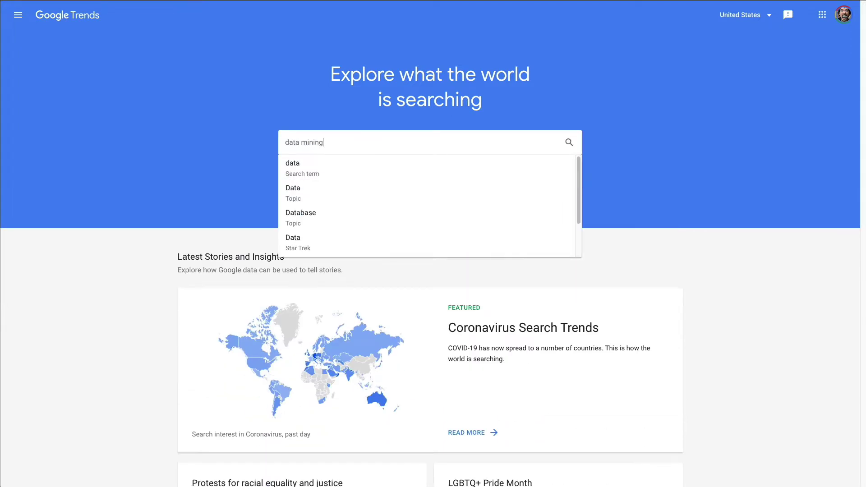
{"action": "key", "text": "Return"}
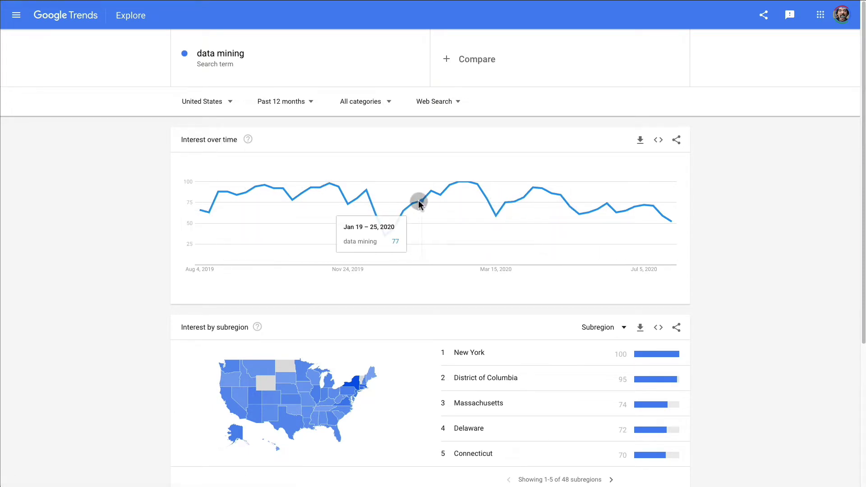
{"action": "left_click", "coordinate": [312, 104]}
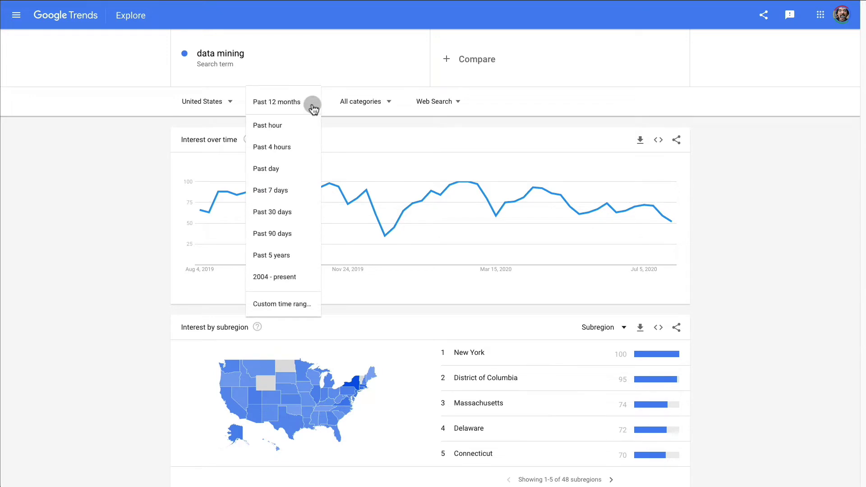
{"action": "left_click", "coordinate": [273, 278]}
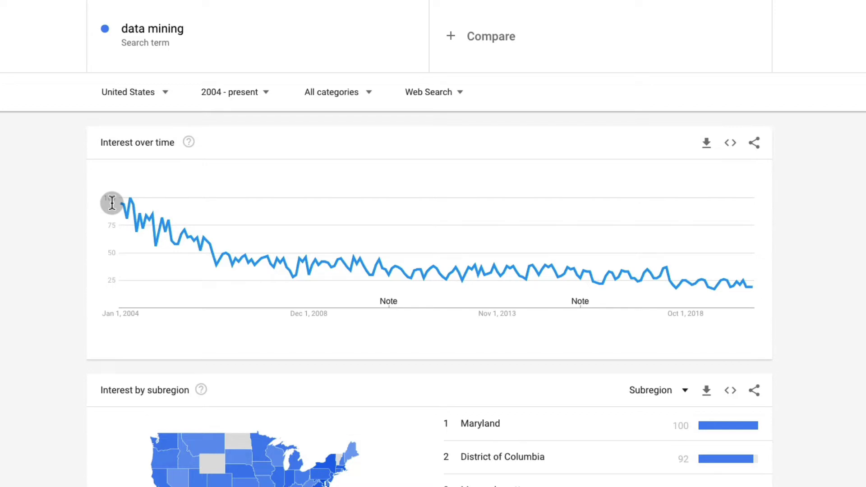
- Add "deep learning" and "artificial intelligence" as comparison terms alongside data mining
{"action": "left_click", "coordinate": [506, 51]}
{"action": "type", "text": "deep learning"}
{"action": "key", "text": "Return"}
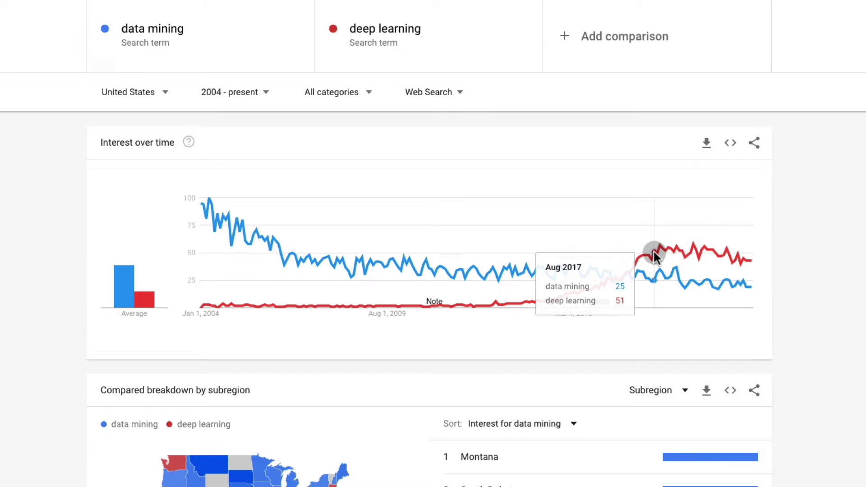
{"action": "left_click", "coordinate": [630, 54]}
{"action": "type", "text": "artificial intelligence"}
{"action": "key", "text": "Return"}
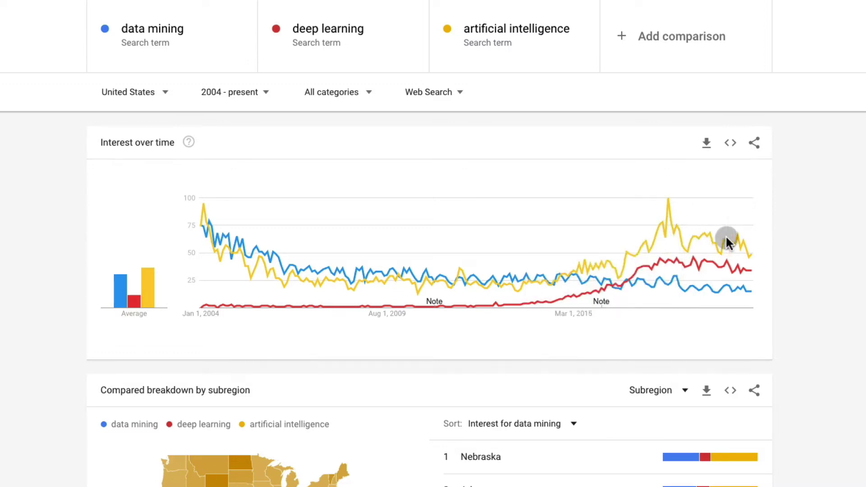
- Change the comparison's location from United States to Worldwide
{"action": "mouse_move", "coordinate": [690, 239]}
{"action": "left_click", "coordinate": [168, 94]}
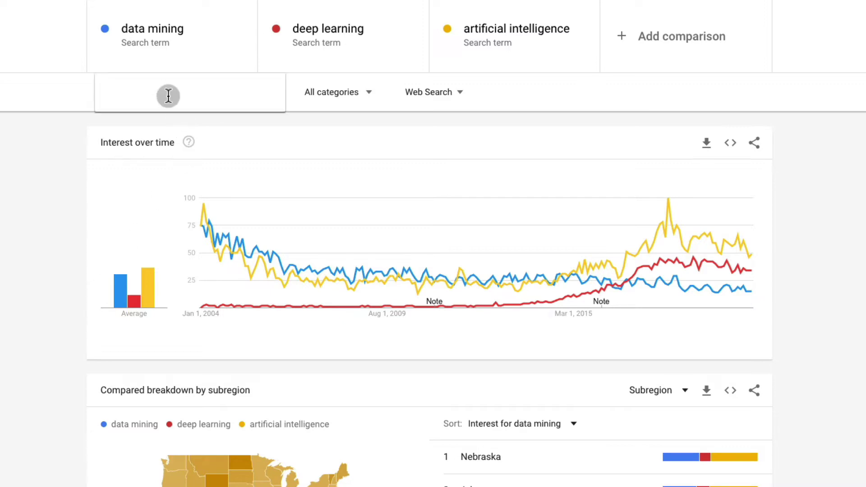
{"action": "left_click", "coordinate": [156, 131]}
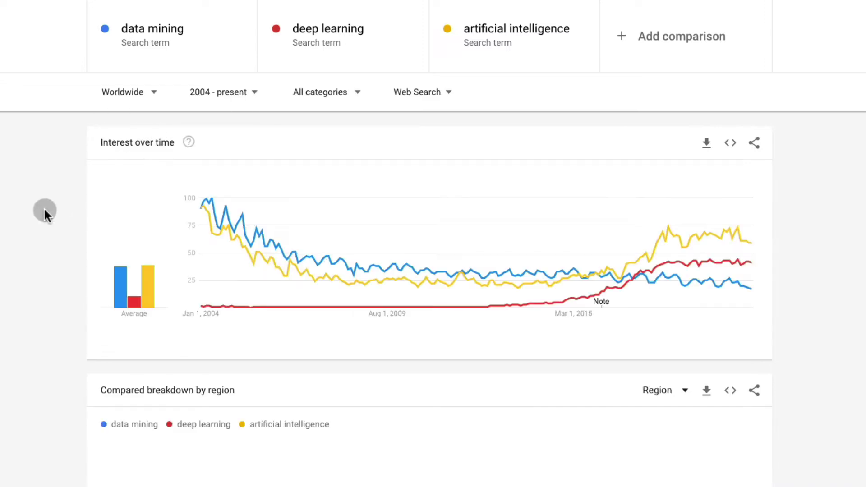
- Examine the regional breakdown map for data mining, deep learning and artificial intelligence, checking the term shares in individual countries
{"action": "scroll", "coordinate": [45, 210], "scroll_direction": "down", "scroll_amount": 4}
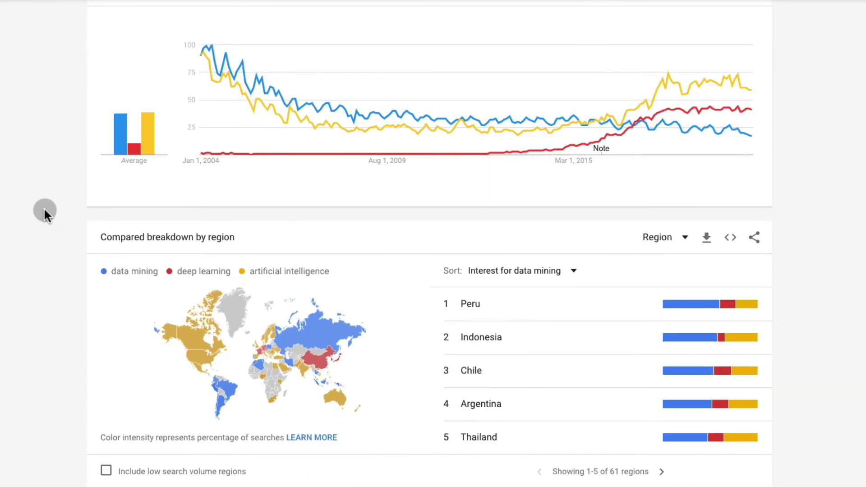
{"action": "scroll", "coordinate": [45, 211], "scroll_direction": "down", "scroll_amount": 1}
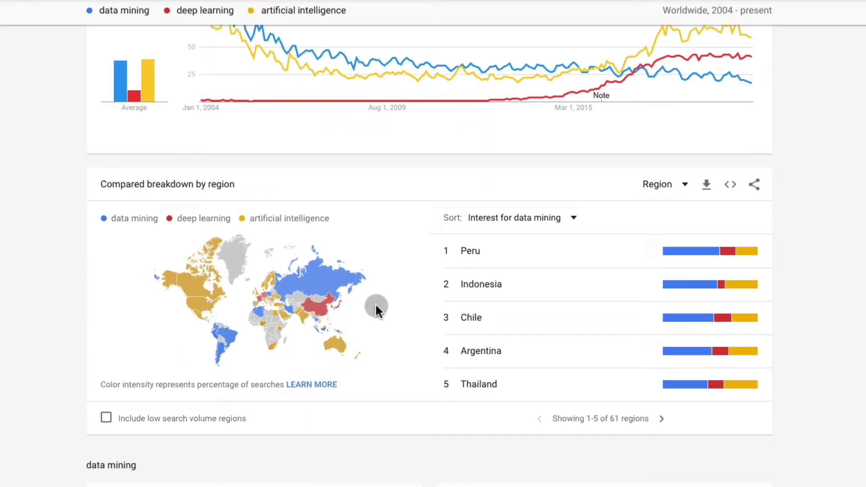
{"action": "mouse_move", "coordinate": [200, 295]}
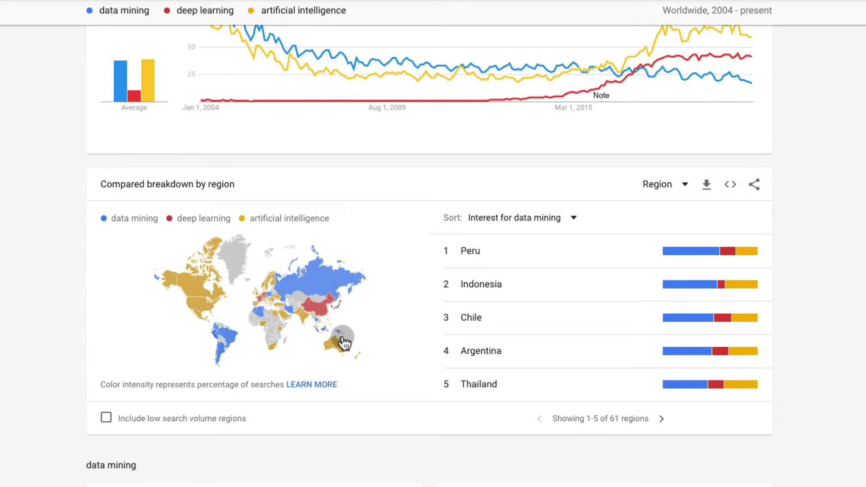
{"action": "mouse_move", "coordinate": [343, 346]}
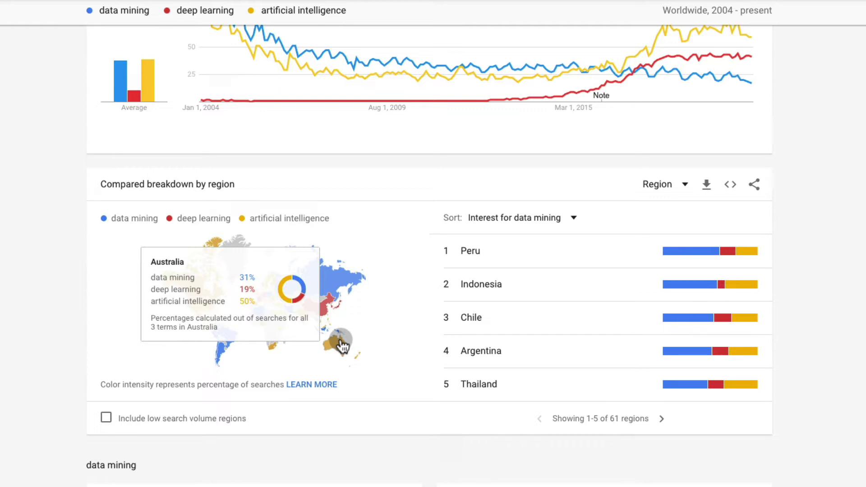
{"action": "mouse_move", "coordinate": [319, 313]}
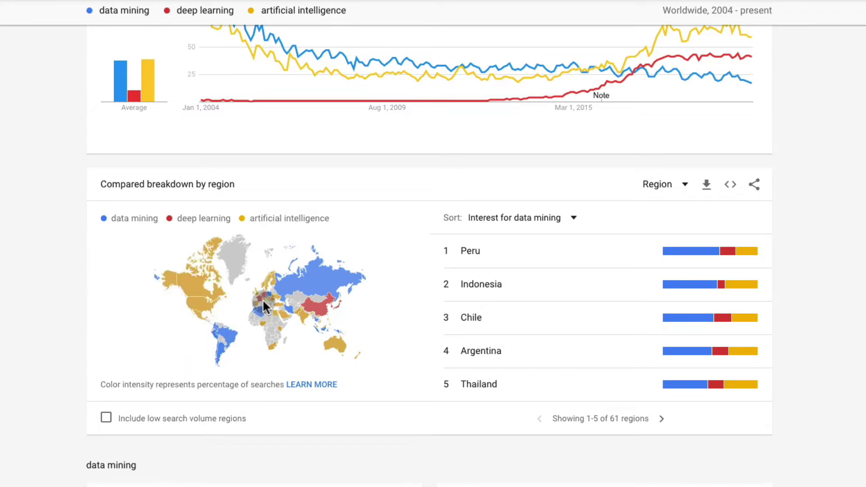
{"action": "mouse_move", "coordinate": [264, 307]}
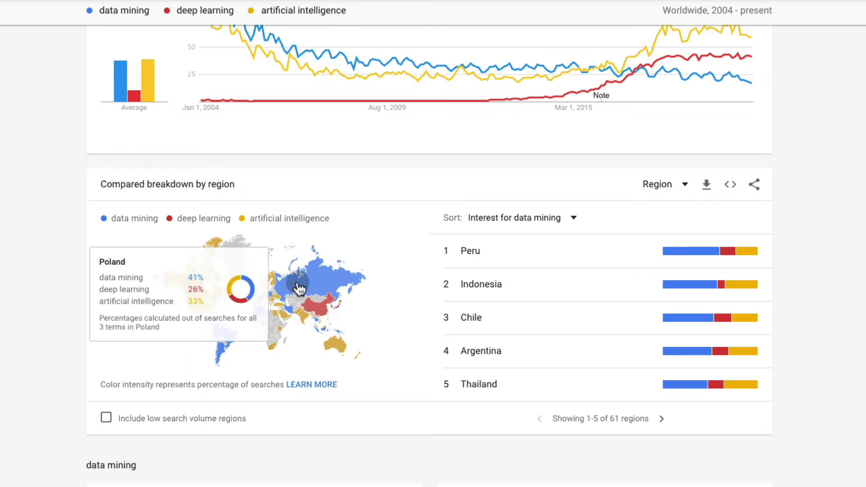
{"action": "mouse_move", "coordinate": [319, 280]}
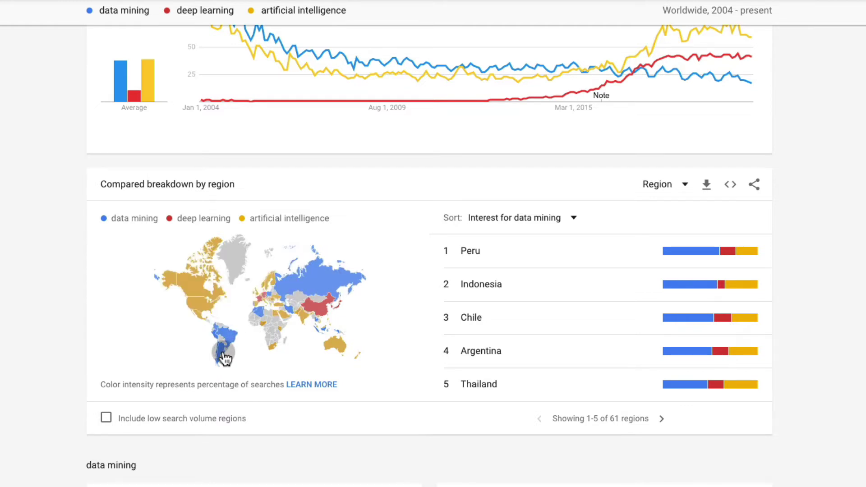
{"action": "mouse_move", "coordinate": [225, 360]}
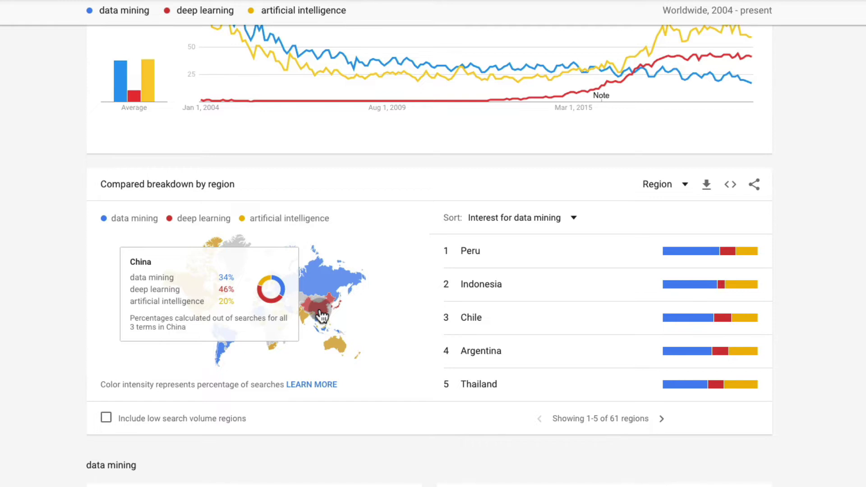
{"action": "scroll", "coordinate": [39, 302], "scroll_direction": "up", "scroll_amount": 5}
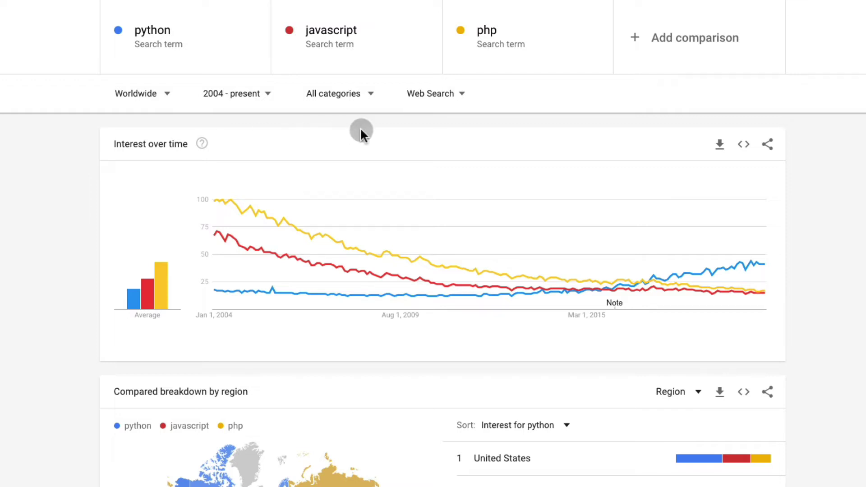
- Examine the worldwide interest over time and the regional breakdown map for python, javascript and php
{"action": "mouse_move", "coordinate": [293, 224]}
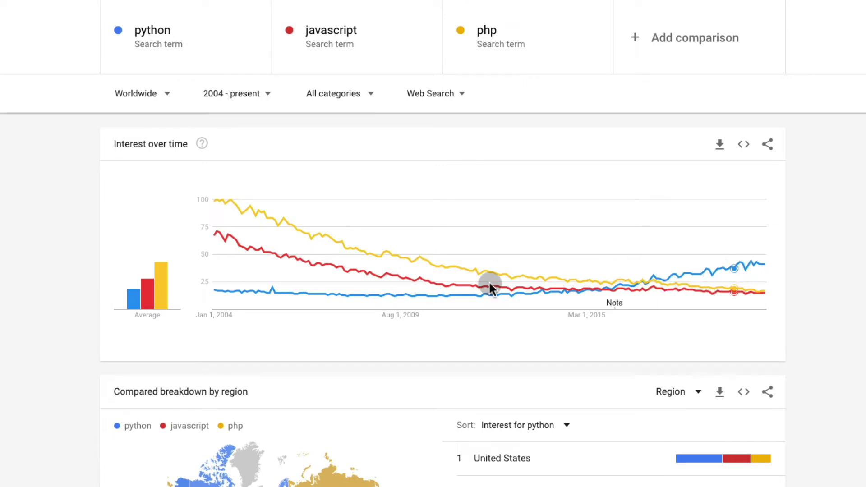
{"action": "scroll", "coordinate": [54, 330], "scroll_direction": "down", "scroll_amount": 1}
{"action": "scroll", "coordinate": [54, 329], "scroll_direction": "down", "scroll_amount": 3}
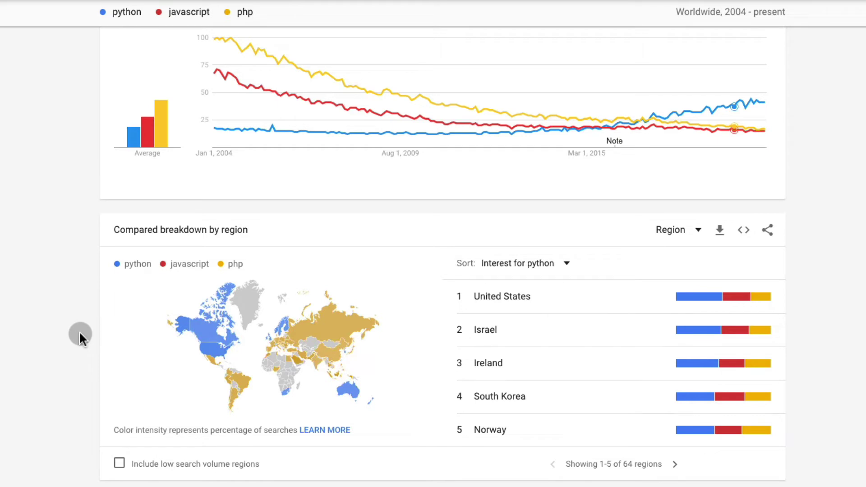
{"action": "mouse_move", "coordinate": [332, 333]}
{"action": "mouse_move", "coordinate": [282, 350]}
{"action": "mouse_move", "coordinate": [311, 345]}
{"action": "mouse_move", "coordinate": [210, 336]}
{"action": "mouse_move", "coordinate": [285, 326]}
{"action": "mouse_move", "coordinate": [357, 397]}
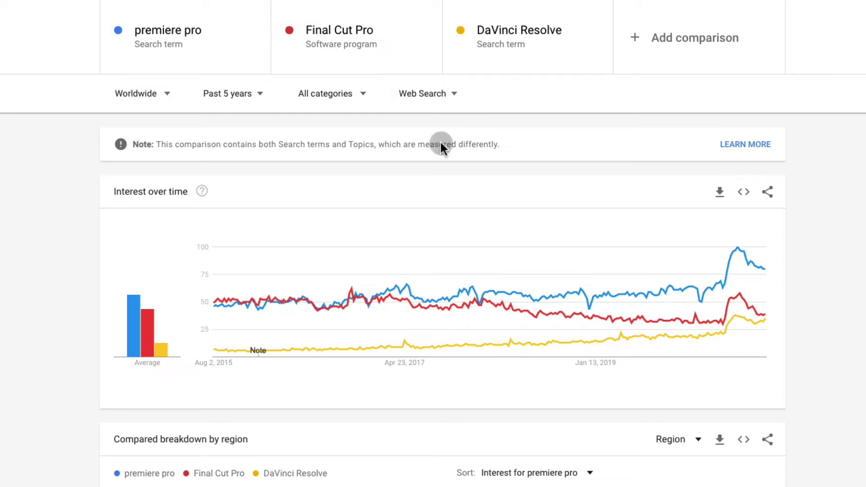
- Examine the five-year interest over time and country shares for premiere pro, Final Cut Pro and DaVinci Resolve
{"action": "mouse_move", "coordinate": [657, 294]}
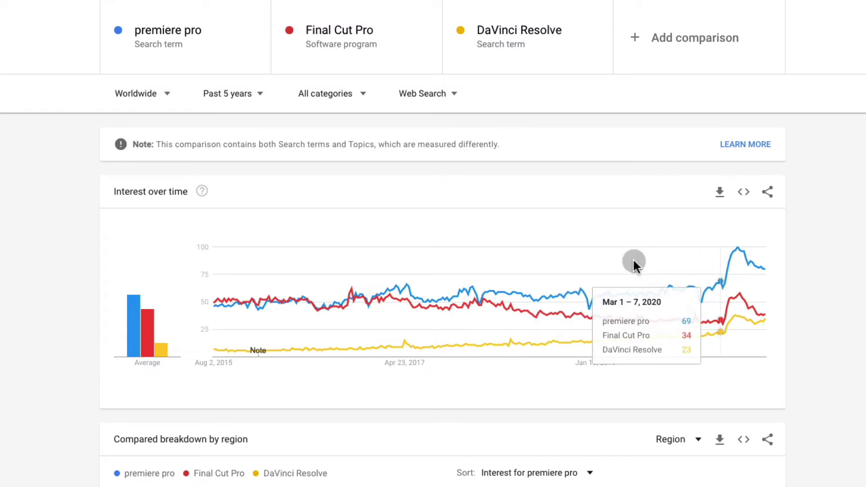
{"action": "mouse_move", "coordinate": [570, 315]}
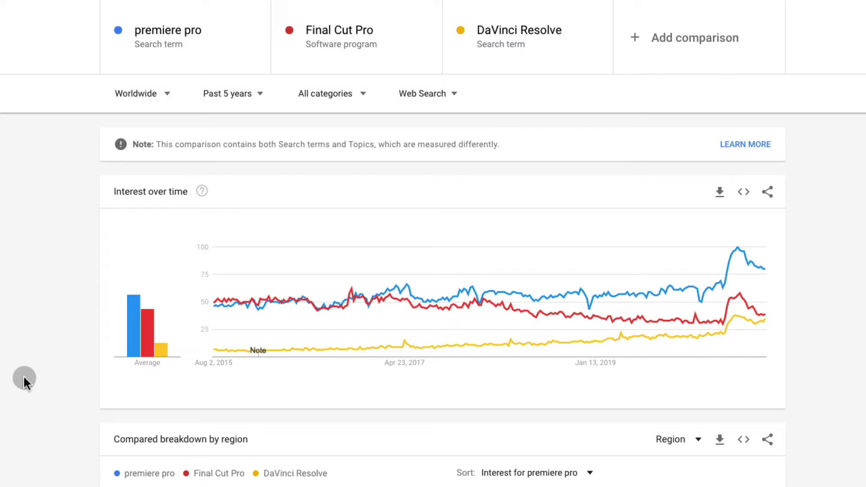
{"action": "scroll", "coordinate": [5, 357], "scroll_direction": "down", "scroll_amount": 1}
{"action": "scroll", "coordinate": [27, 350], "scroll_direction": "down", "scroll_amount": 3}
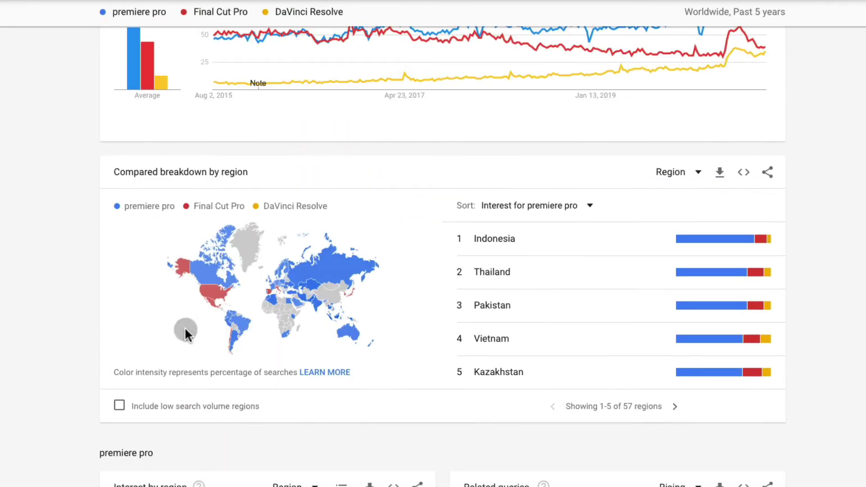
{"action": "mouse_move", "coordinate": [198, 291]}
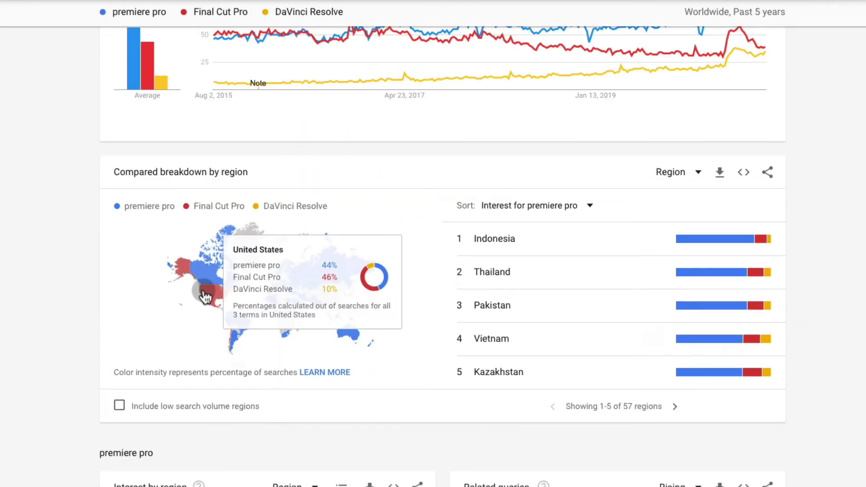
{"action": "mouse_move", "coordinate": [247, 231]}
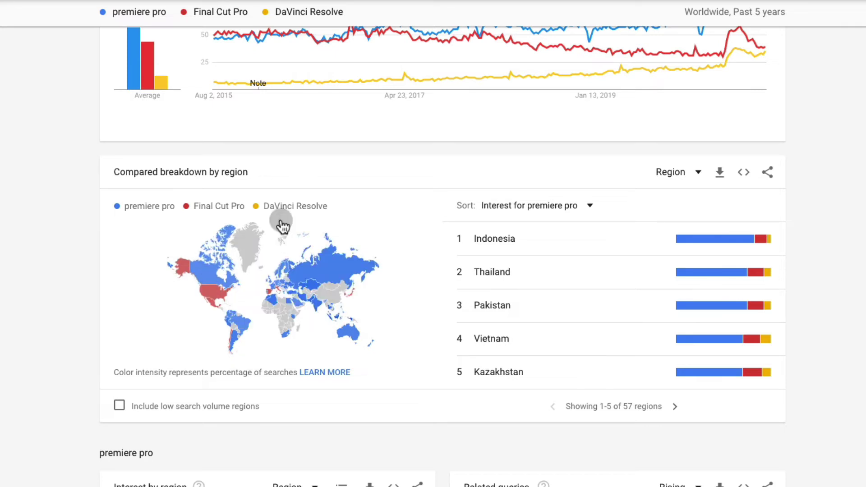
{"action": "mouse_move", "coordinate": [304, 270]}
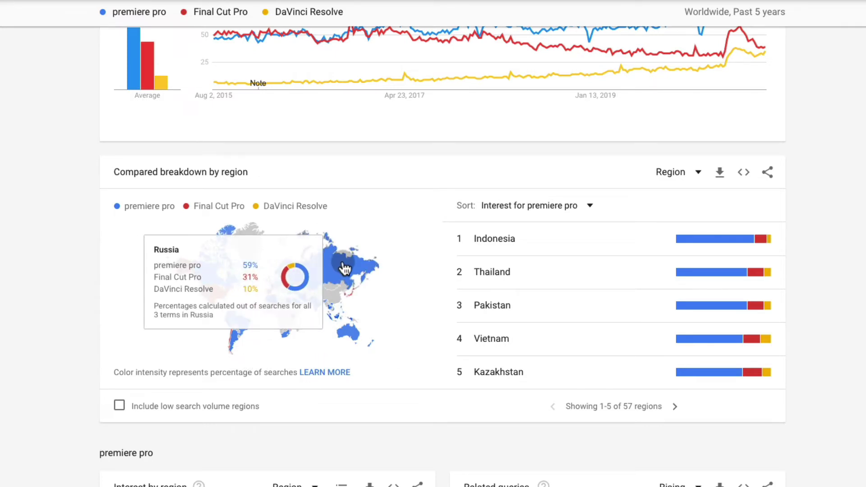
- Review the individual interest-by-region maps and related queries for premiere pro and Final Cut Pro
{"action": "scroll", "coordinate": [344, 270], "scroll_direction": "down", "scroll_amount": 2}
{"action": "scroll", "coordinate": [20, 303], "scroll_direction": "down", "scroll_amount": 6}
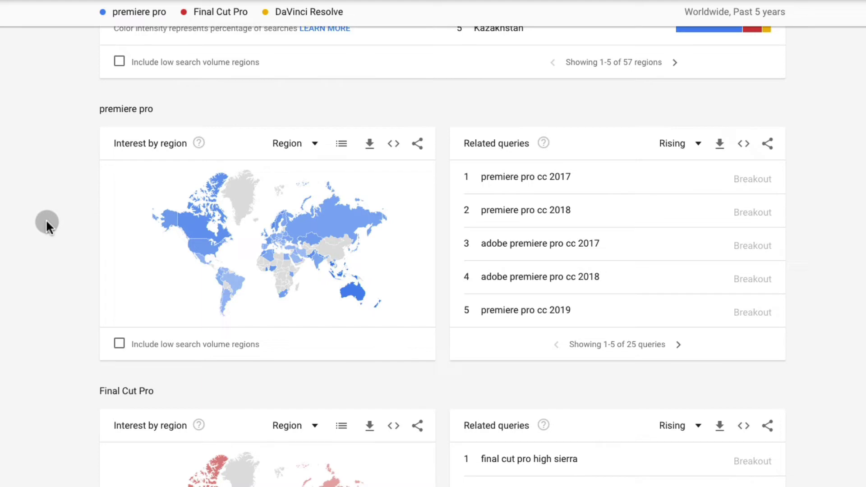
{"action": "mouse_move", "coordinate": [354, 297]}
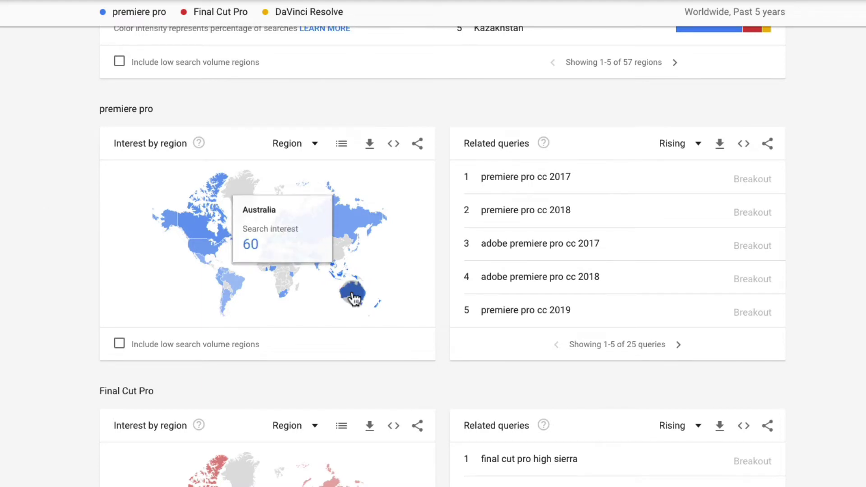
{"action": "scroll", "coordinate": [354, 298], "scroll_direction": "down", "scroll_amount": 4}
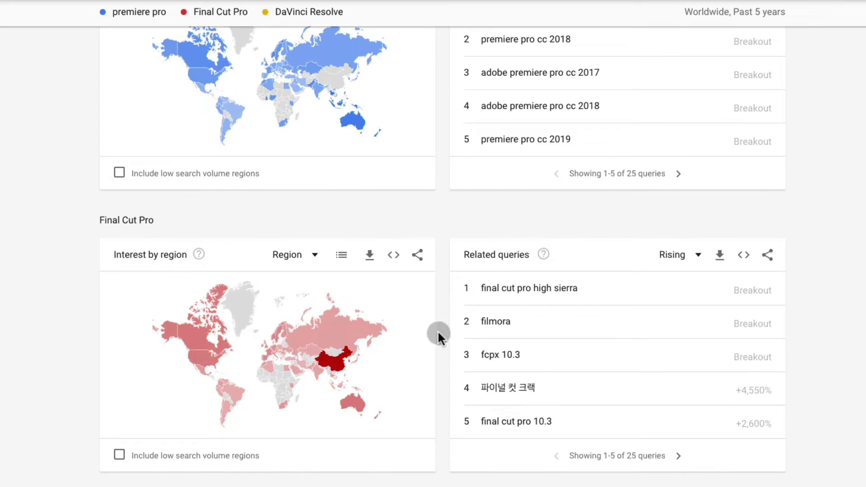
{"action": "mouse_move", "coordinate": [336, 361]}
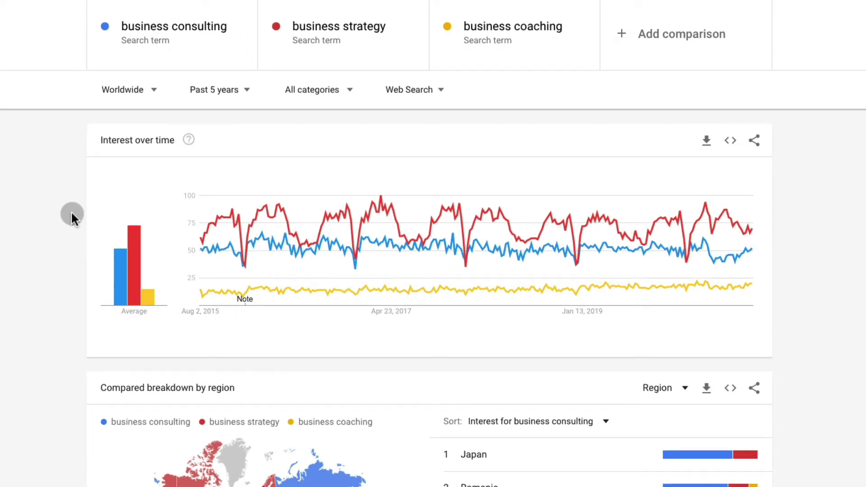
- Check China's term shares in the regional breakdown for business consulting, business strategy and business coaching
{"action": "scroll", "coordinate": [71, 212], "scroll_direction": "down", "scroll_amount": 3}
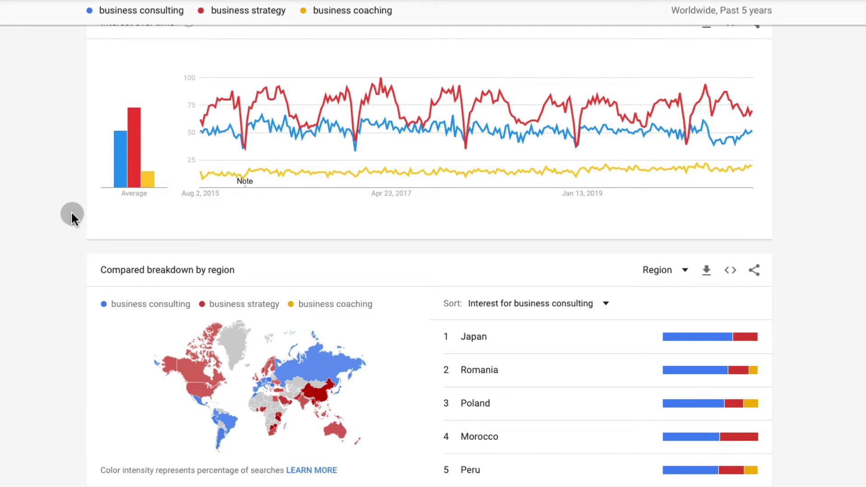
{"action": "mouse_move", "coordinate": [321, 393]}
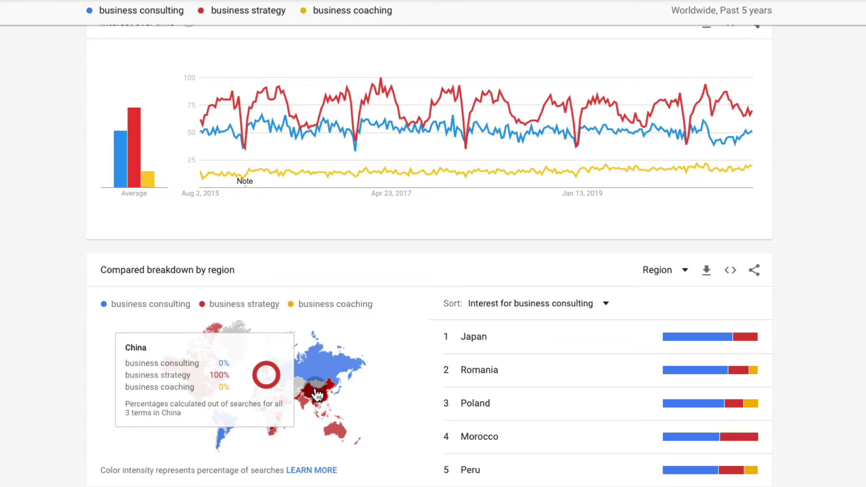
- Check the term shares for Brazil and the United Kingdom and the early-May 2016 interest in the business consulting, strategy and coaching comparison
{"action": "left_click", "coordinate": [131, 382]}
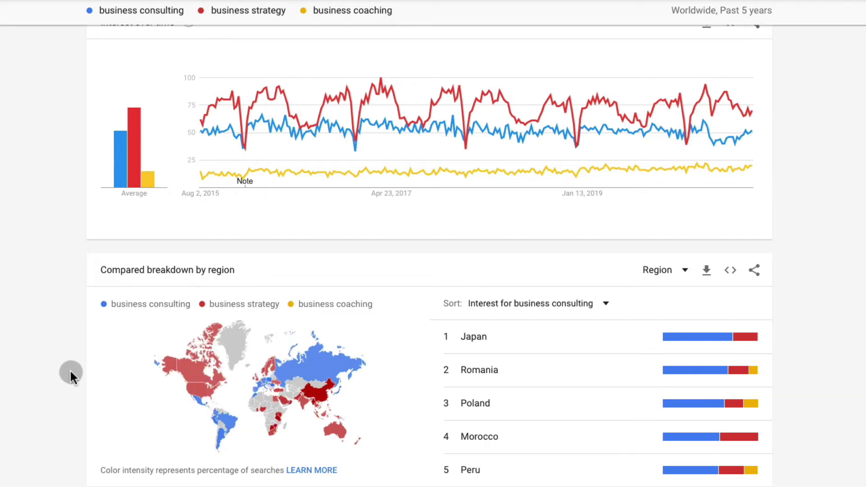
{"action": "left_click", "coordinate": [228, 428]}
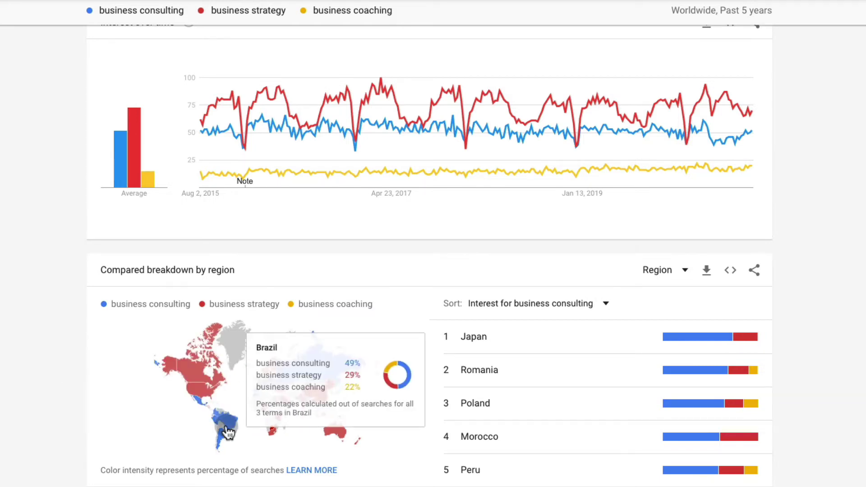
{"action": "left_click", "coordinate": [241, 388]}
{"action": "left_click", "coordinate": [257, 382]}
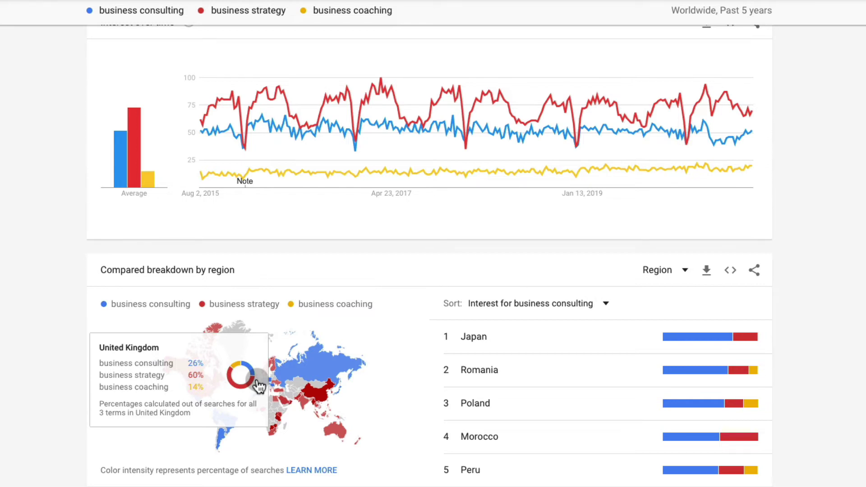
{"action": "mouse_move", "coordinate": [283, 85]}
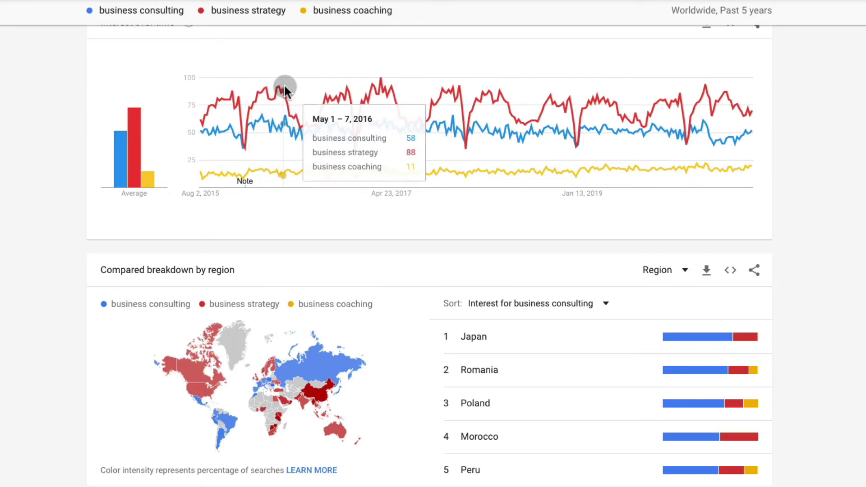
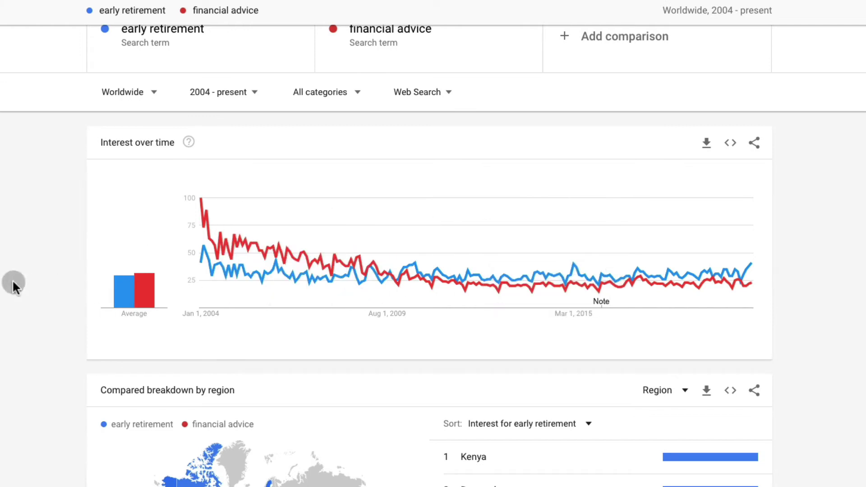
- Examine the worldwide interest since 2004 and the regional breakdown for early retirement and financial advice, including Canada and Australia
{"action": "scroll", "coordinate": [8, 275], "scroll_direction": "down", "scroll_amount": 5}
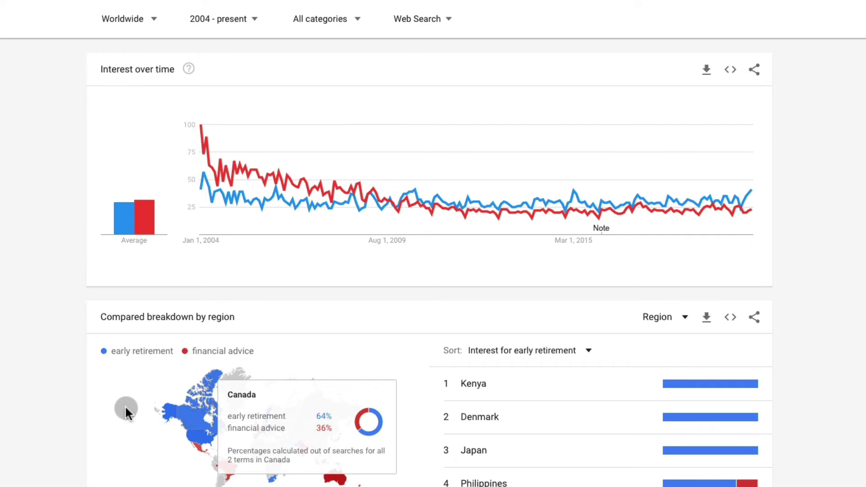
{"action": "scroll", "coordinate": [126, 409], "scroll_direction": "down", "scroll_amount": 1}
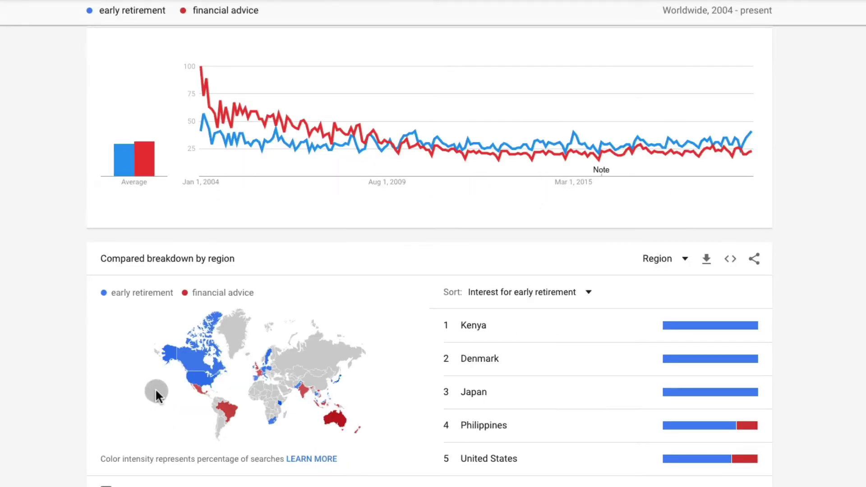
{"action": "mouse_move", "coordinate": [195, 365]}
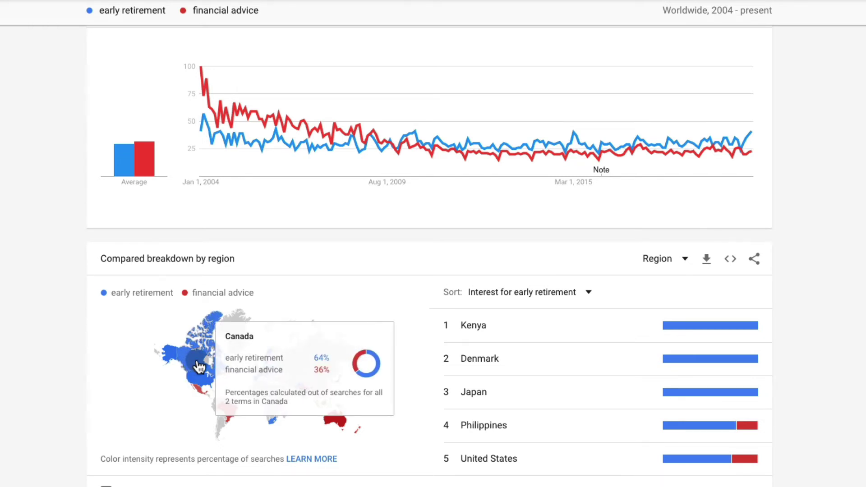
{"action": "scroll", "coordinate": [197, 406], "scroll_direction": "down", "scroll_amount": 1}
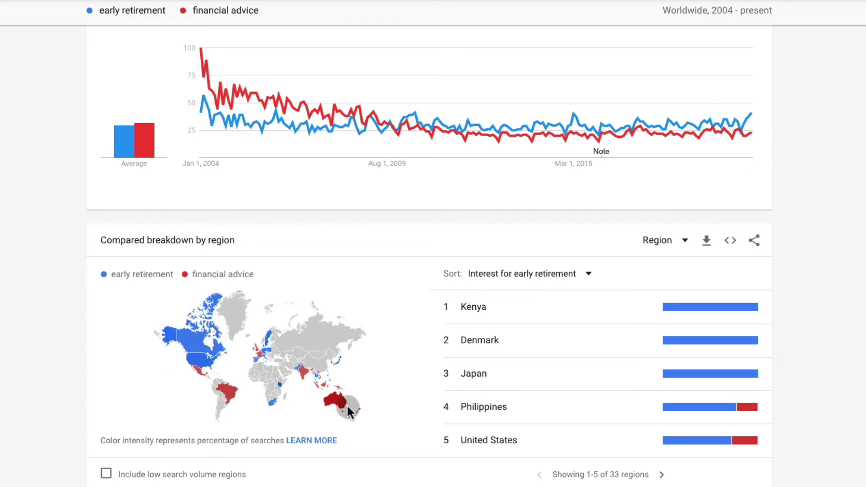
{"action": "mouse_move", "coordinate": [344, 411]}
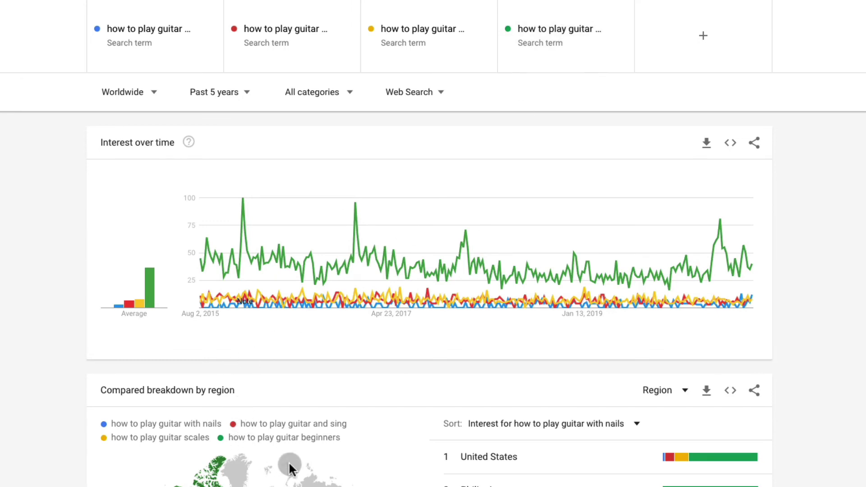
- Remove the term how to play guitar beginners from the comparison
{"action": "mouse_move", "coordinate": [265, 238]}
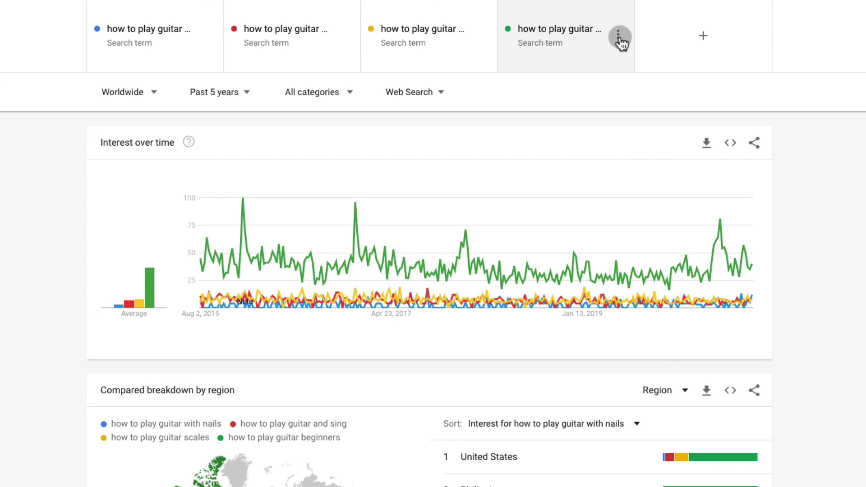
{"action": "left_click", "coordinate": [619, 34]}
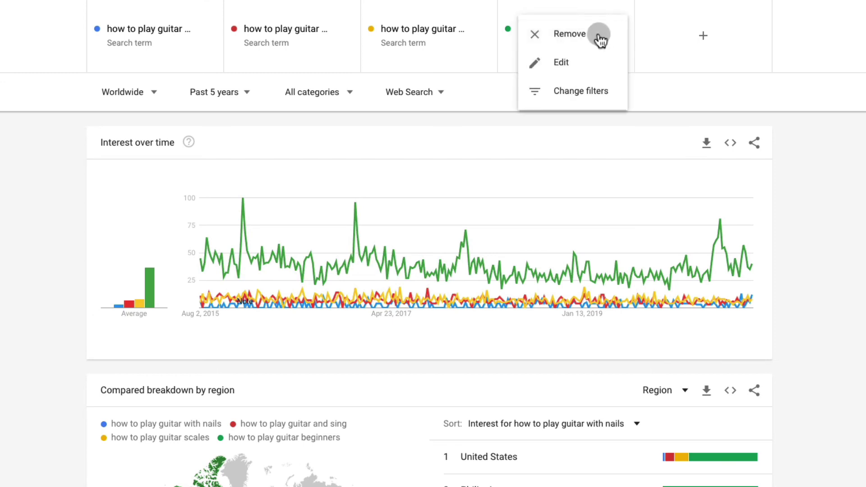
{"action": "left_click", "coordinate": [599, 34]}
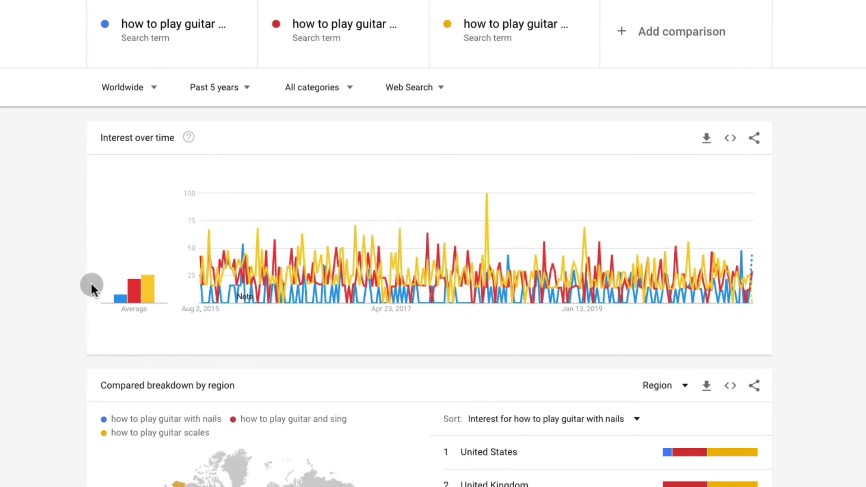
- Review the average interest, regional maps and related queries for how to play guitar with nails, and sing, and scales
{"action": "mouse_move", "coordinate": [155, 293]}
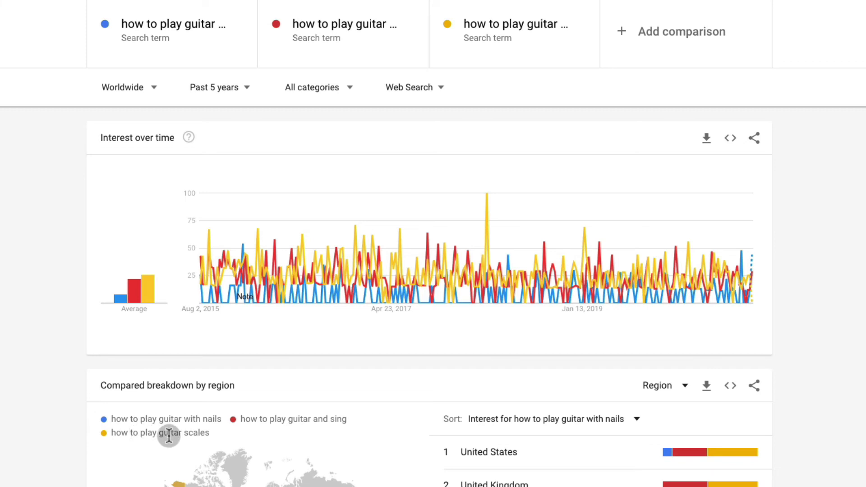
{"action": "scroll", "coordinate": [168, 435], "scroll_direction": "down", "scroll_amount": 13}
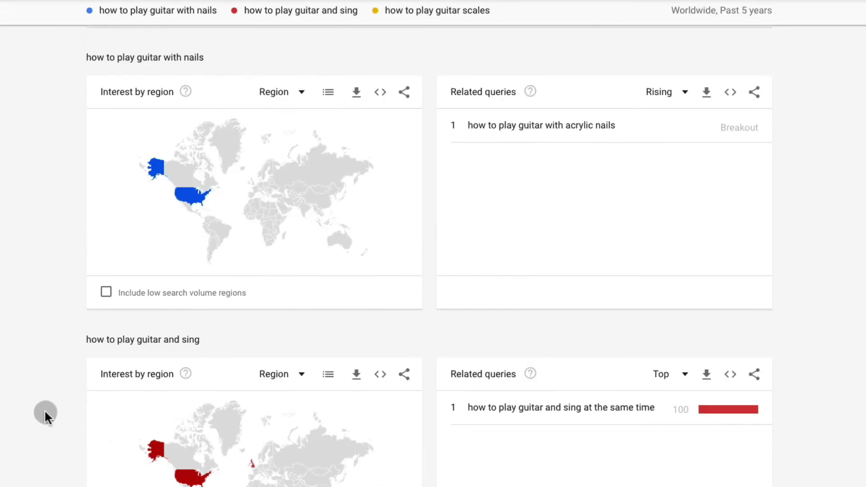
{"action": "scroll", "coordinate": [44, 410], "scroll_direction": "down", "scroll_amount": 6}
{"action": "scroll", "coordinate": [45, 410], "scroll_direction": "up", "scroll_amount": 20}
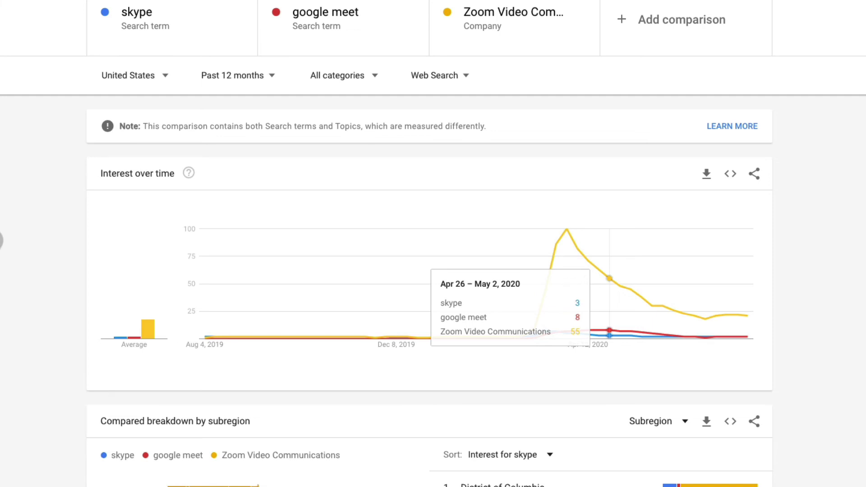
- Set the location of the skype, google meet and Zoom Video Communications comparison to Worldwide
{"action": "mouse_move", "coordinate": [559, 235]}
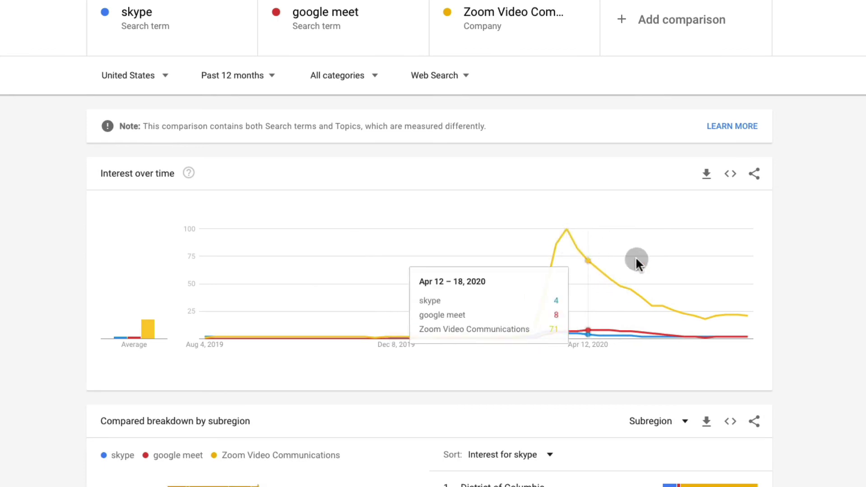
{"action": "left_click", "coordinate": [162, 74]}
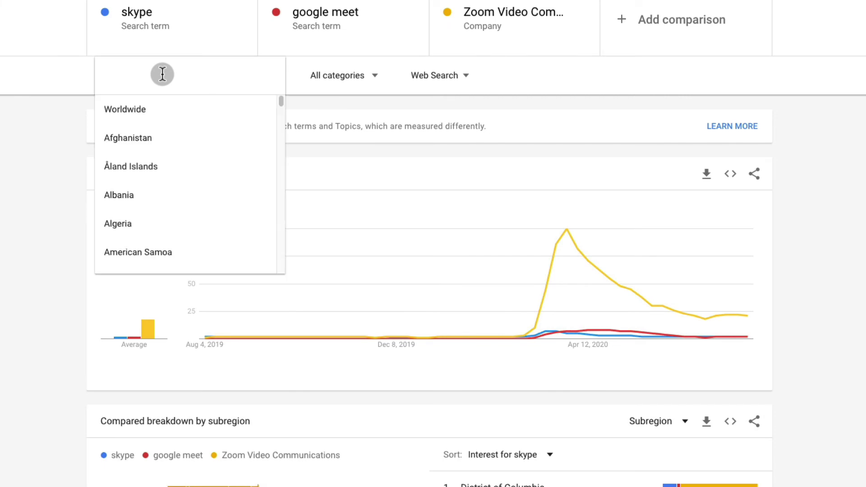
{"action": "left_click", "coordinate": [148, 112]}
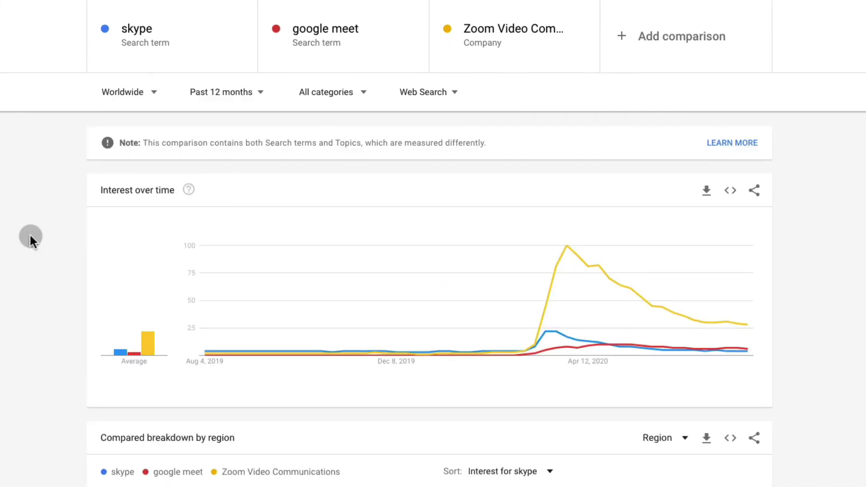
- Examine the worldwide interest over time for skype, google meet and Zoom Video Communications around the spring 2020 peak
{"action": "scroll", "coordinate": [29, 236], "scroll_direction": "down", "scroll_amount": 1}
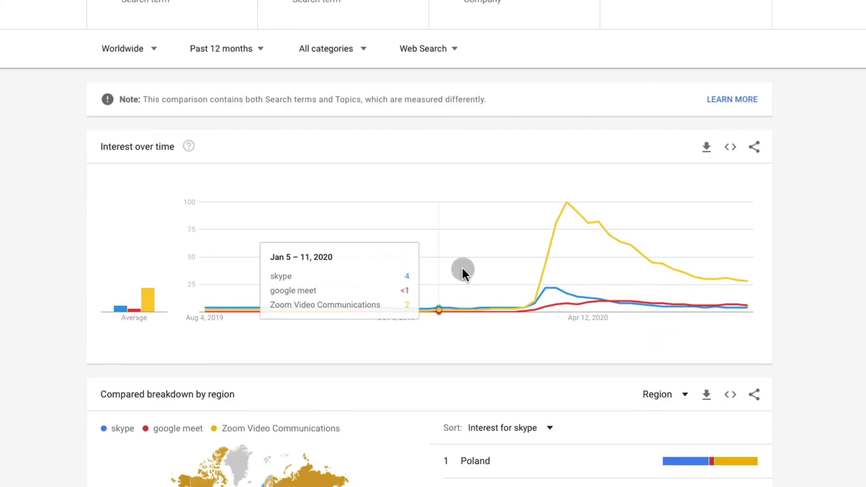
{"action": "mouse_move", "coordinate": [560, 288]}
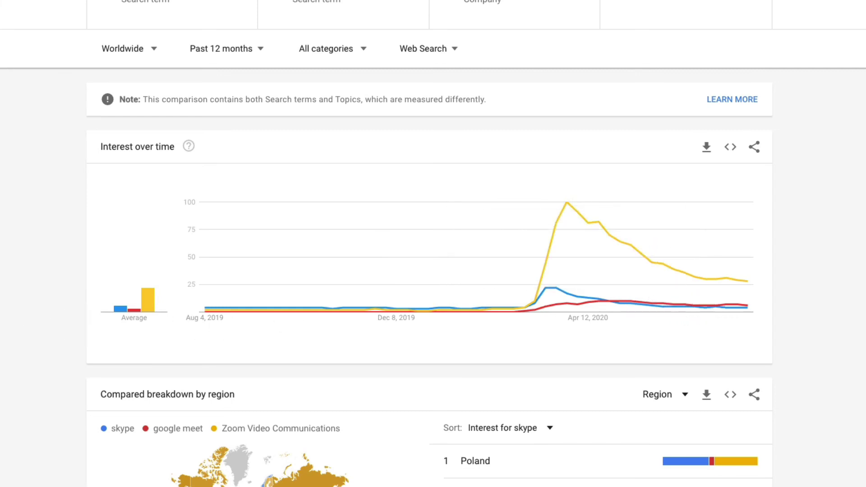
{"action": "scroll", "coordinate": [433, 244], "scroll_direction": "down", "scroll_amount": 2}
{"action": "scroll", "coordinate": [433, 244], "scroll_direction": "up", "scroll_amount": 1}
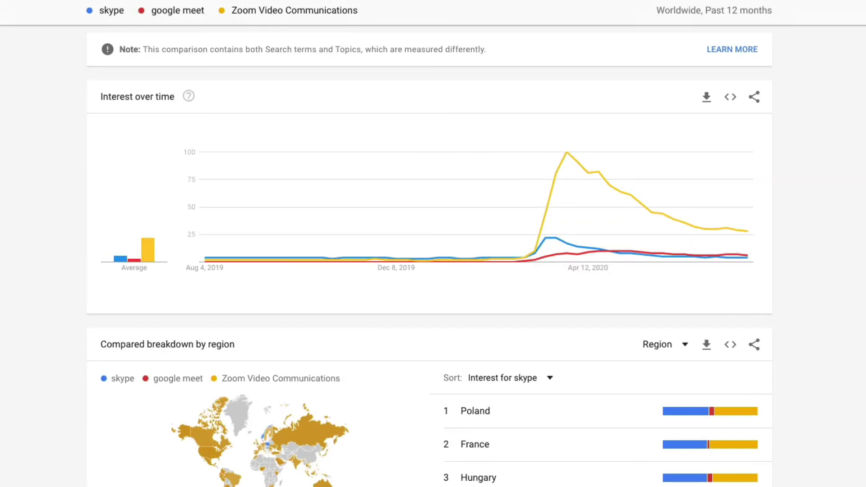
- Check Canada's shares for skype, google meet and Zoom Video Communications, and review each term's regional map and related queries
{"action": "scroll", "coordinate": [433, 243], "scroll_direction": "down", "scroll_amount": 7}
{"action": "mouse_move", "coordinate": [217, 122]}
{"action": "mouse_move", "coordinate": [210, 101]}
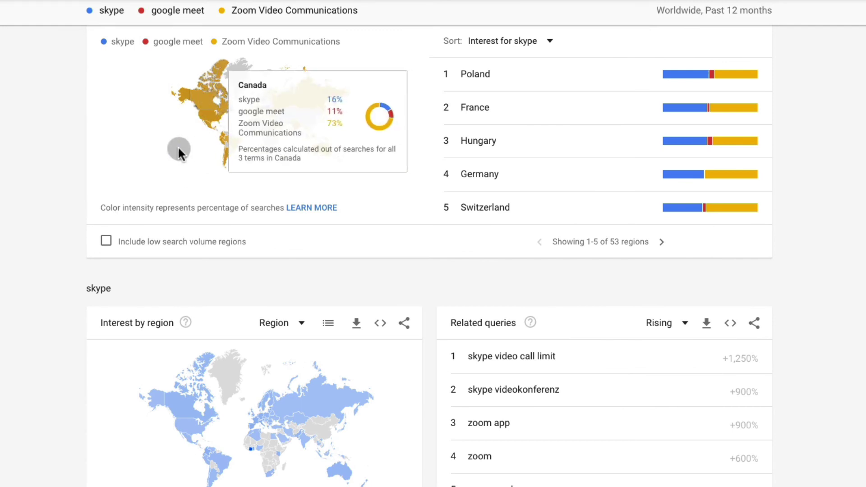
{"action": "scroll", "coordinate": [5, 246], "scroll_direction": "down", "scroll_amount": 12}
{"action": "scroll", "coordinate": [4, 245], "scroll_direction": "up", "scroll_amount": 15}
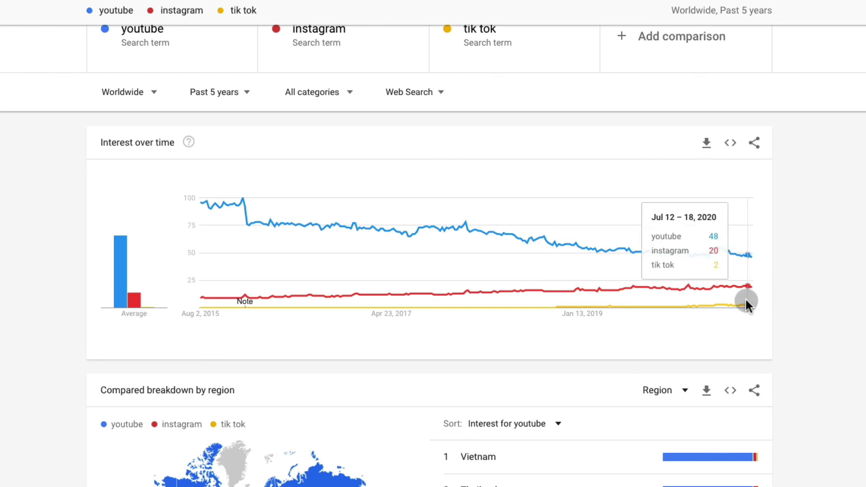
- Review the five-year worldwide trends and regional maps for youtube, instagram and tik tok, including India's search interest in tik tok
{"action": "scroll", "coordinate": [47, 336], "scroll_direction": "down", "scroll_amount": 3}
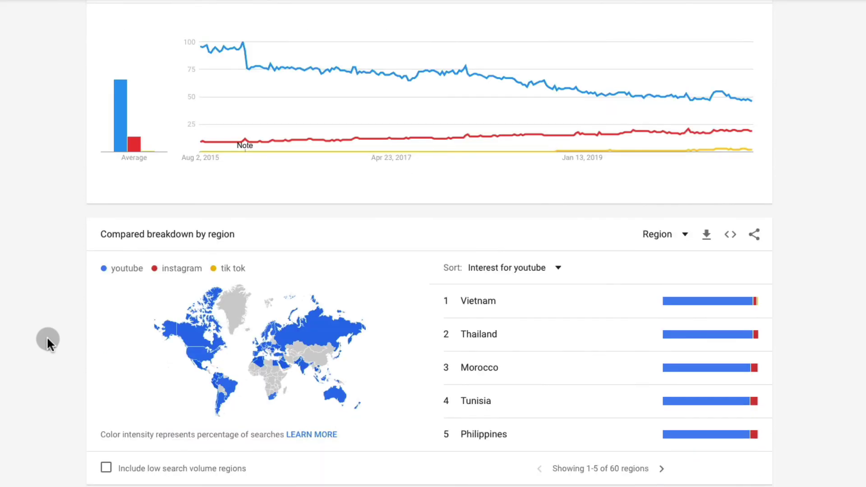
{"action": "scroll", "coordinate": [47, 337], "scroll_direction": "down", "scroll_amount": 18}
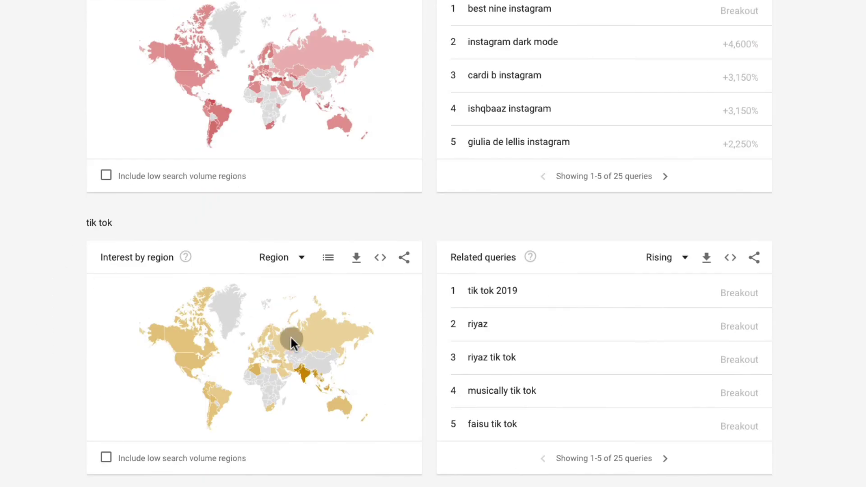
{"action": "mouse_move", "coordinate": [306, 376]}
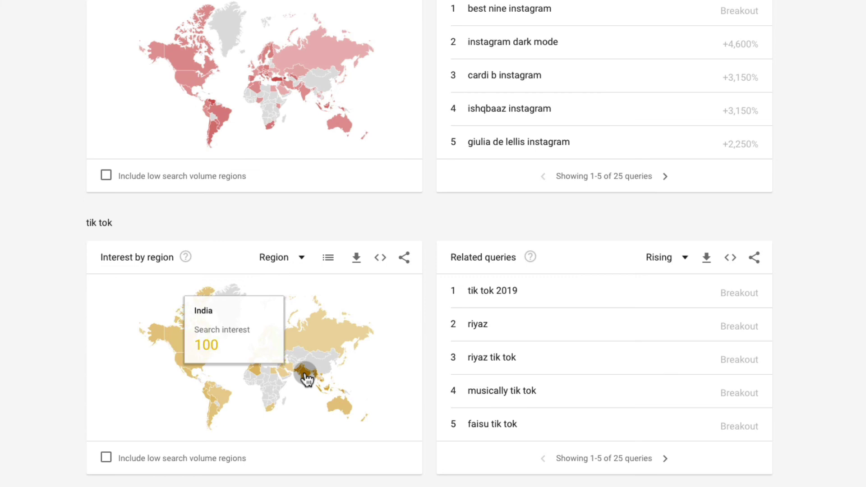
{"action": "scroll", "coordinate": [68, 293], "scroll_direction": "up", "scroll_amount": 6}
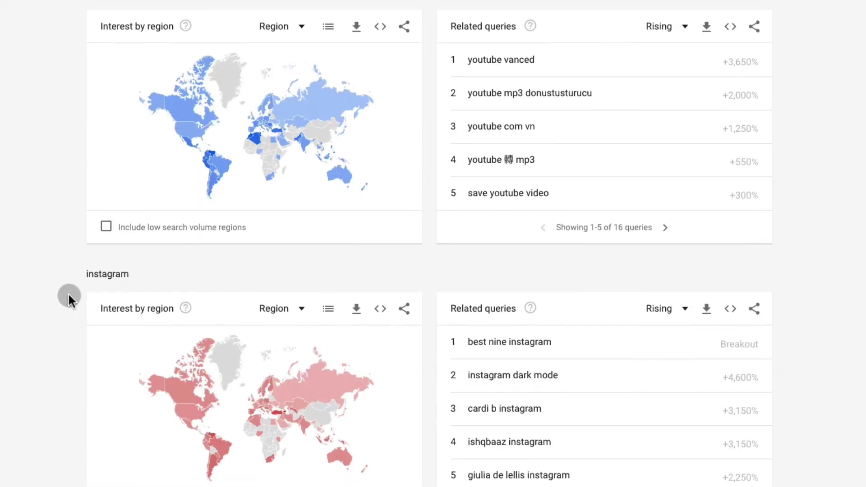
{"action": "scroll", "coordinate": [69, 294], "scroll_direction": "up", "scroll_amount": 10}
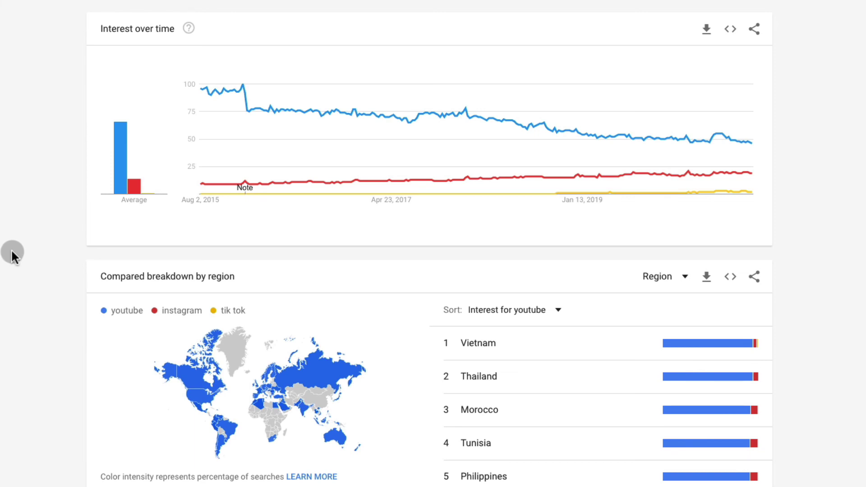
{"action": "mouse_move", "coordinate": [737, 184]}
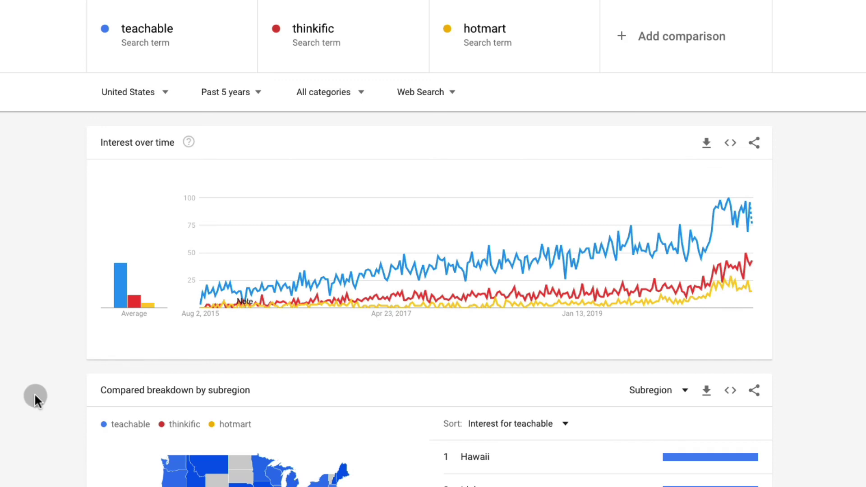
- Examine the United States subregion breakdown and related queries for teachable, thinkific and hotmart, including hotmart's interest in Florida
{"action": "scroll", "coordinate": [35, 395], "scroll_direction": "down", "scroll_amount": 9}
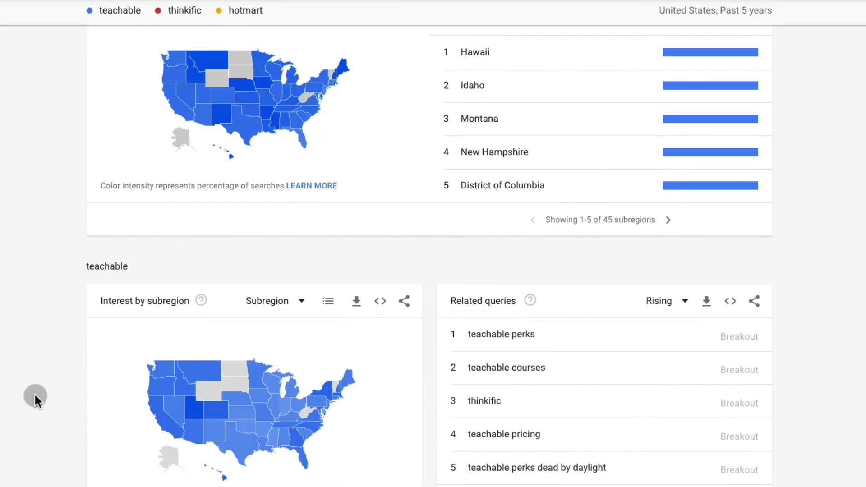
{"action": "scroll", "coordinate": [35, 397], "scroll_direction": "up", "scroll_amount": 10}
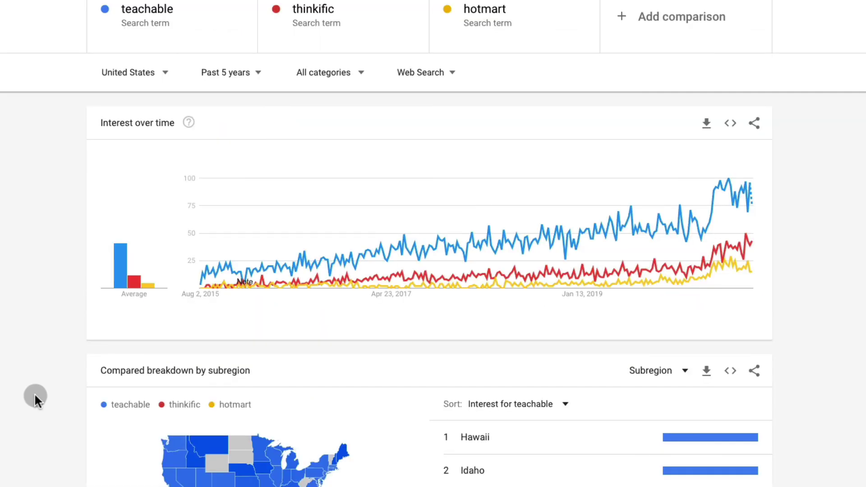
{"action": "scroll", "coordinate": [34, 393], "scroll_direction": "down", "scroll_amount": 20}
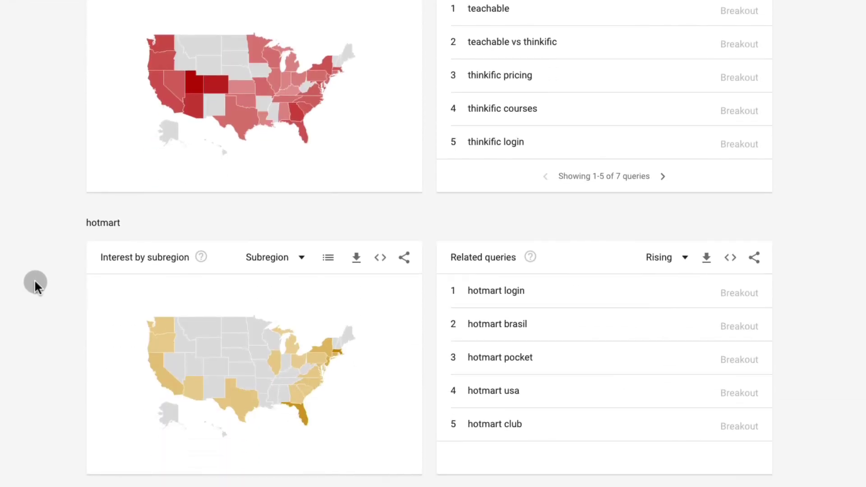
{"action": "mouse_move", "coordinate": [305, 417]}
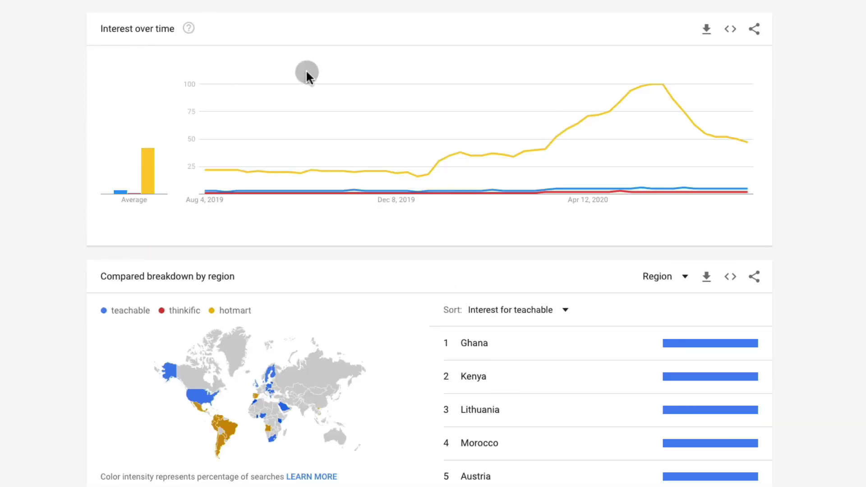
- Examine the worldwide 12-month interest, regional breakdown including Brazil, and related queries for teachable, thinkific and hotmart
{"action": "mouse_move", "coordinate": [269, 89]}
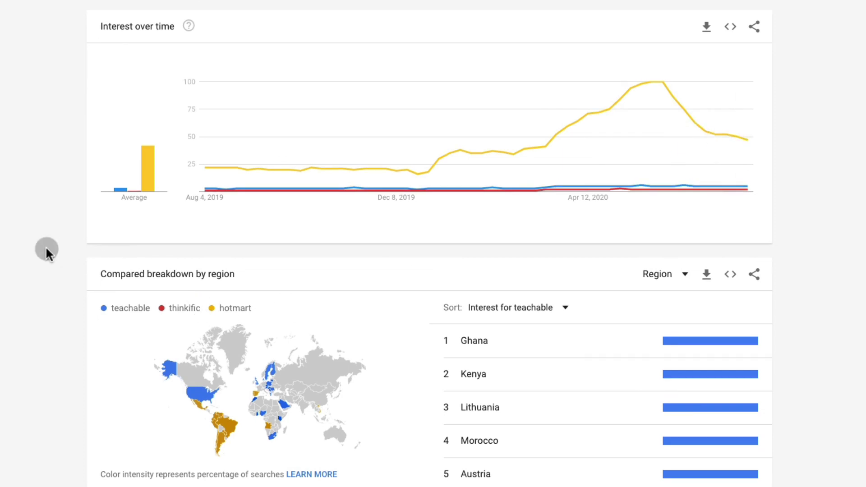
{"action": "scroll", "coordinate": [47, 250], "scroll_direction": "down", "scroll_amount": 5}
{"action": "scroll", "coordinate": [46, 249], "scroll_direction": "down", "scroll_amount": 1}
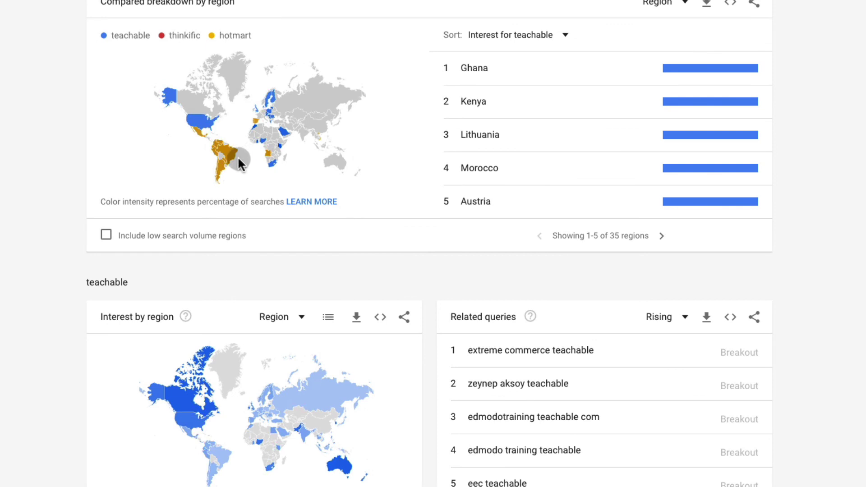
{"action": "mouse_move", "coordinate": [231, 153]}
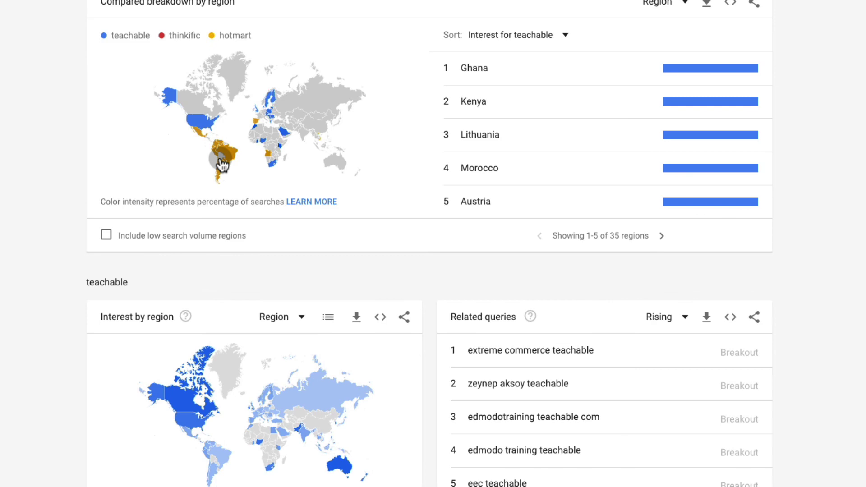
{"action": "scroll", "coordinate": [23, 126], "scroll_direction": "up", "scroll_amount": 2}
{"action": "scroll", "coordinate": [23, 126], "scroll_direction": "down", "scroll_amount": 15}
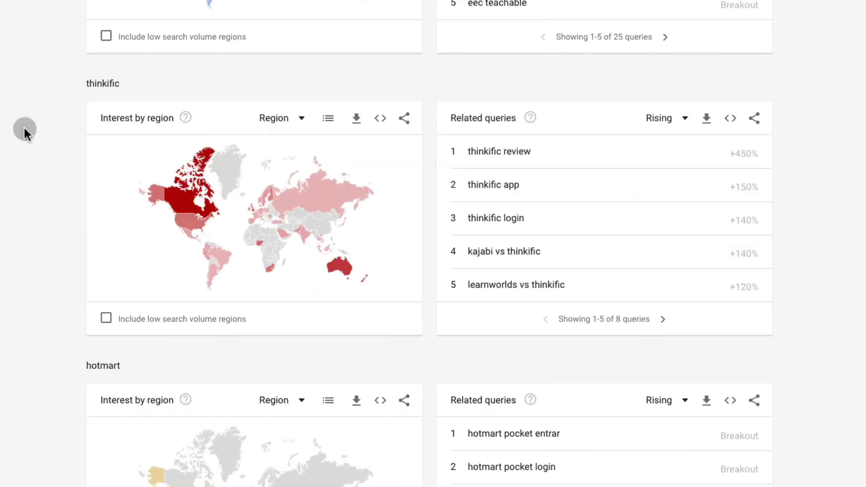
{"action": "scroll", "coordinate": [25, 128], "scroll_direction": "up", "scroll_amount": 20}
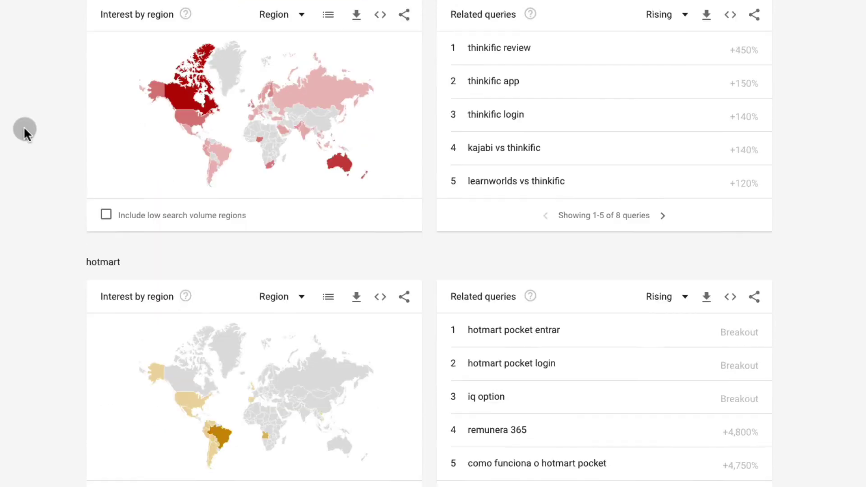